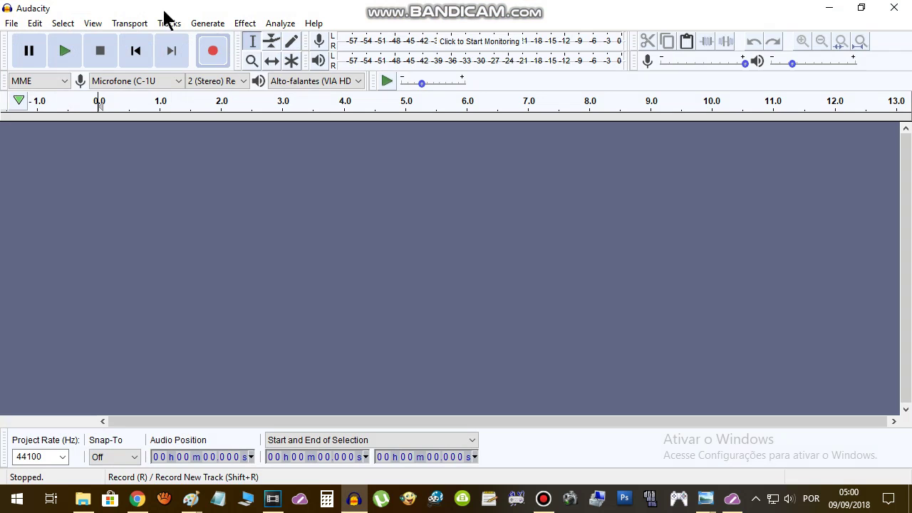
Add a mono track and record a take about 18 seconds long on it
click(176, 25)
mouse_move(249, 36)
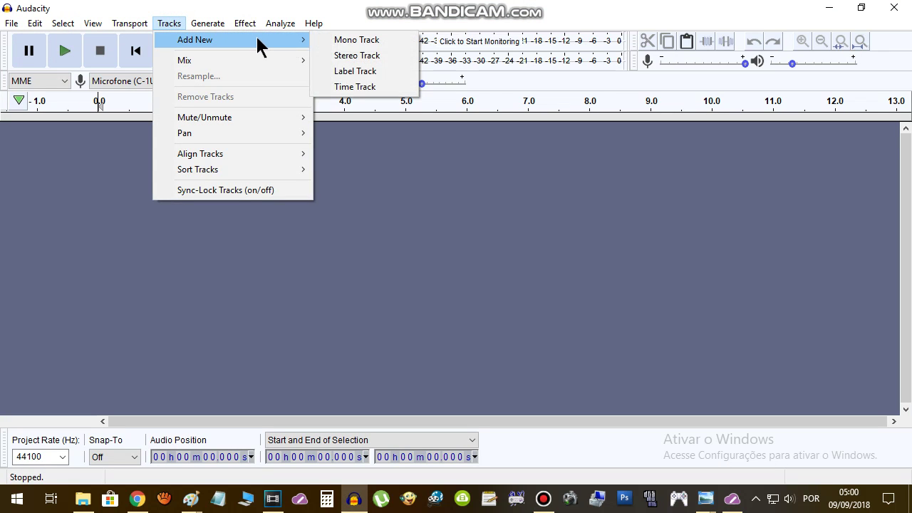
click(358, 40)
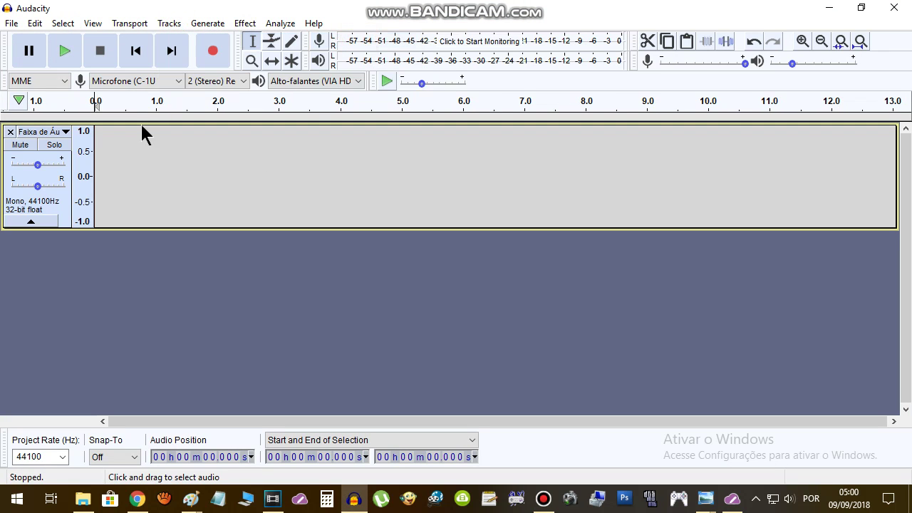
click(211, 51)
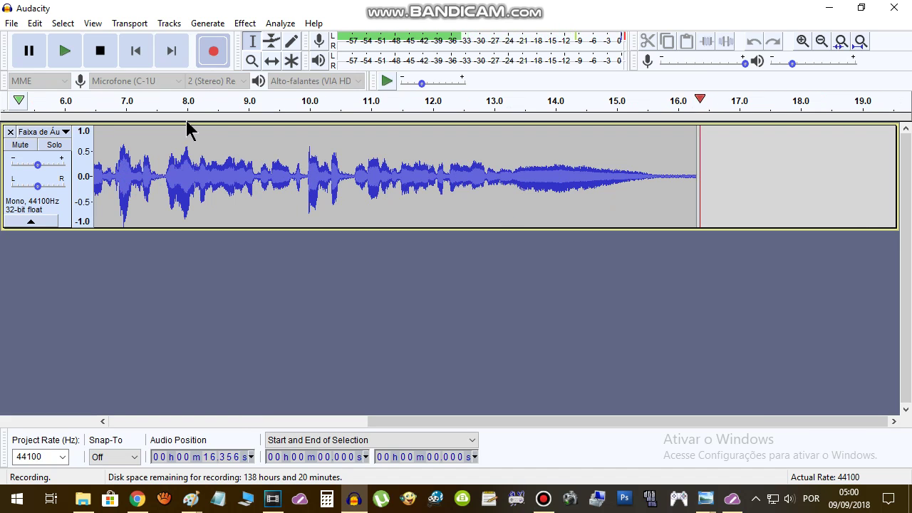
click(101, 54)
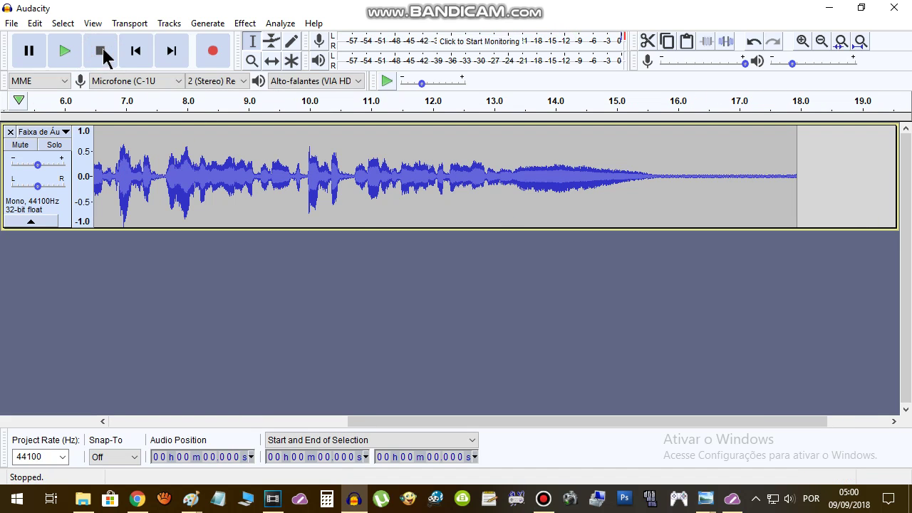
drag(448, 421, 101, 427)
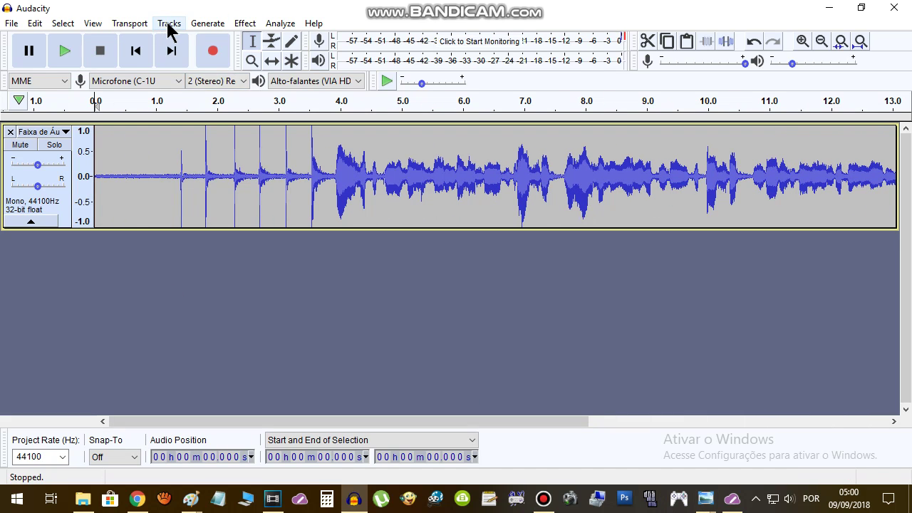
Add a second mono track and record a second take on it, starting at about 0.15 s
click(168, 25)
mouse_move(220, 41)
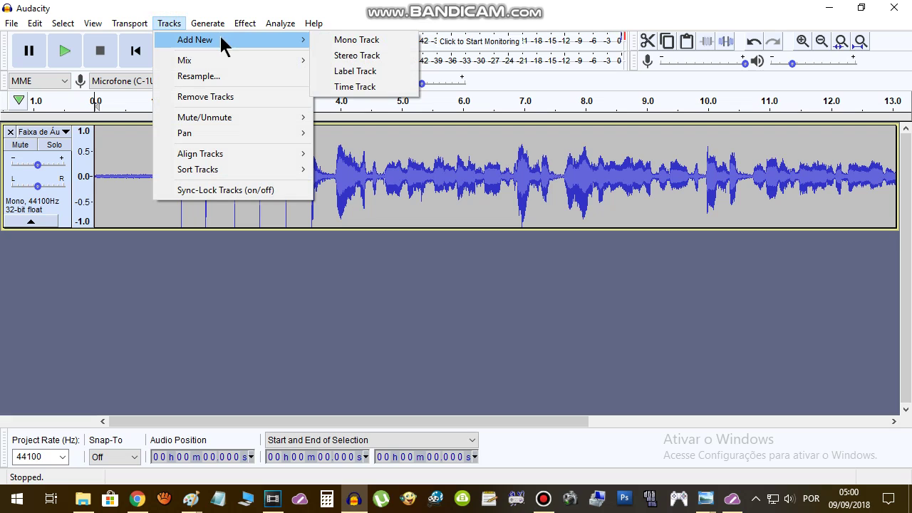
click(356, 40)
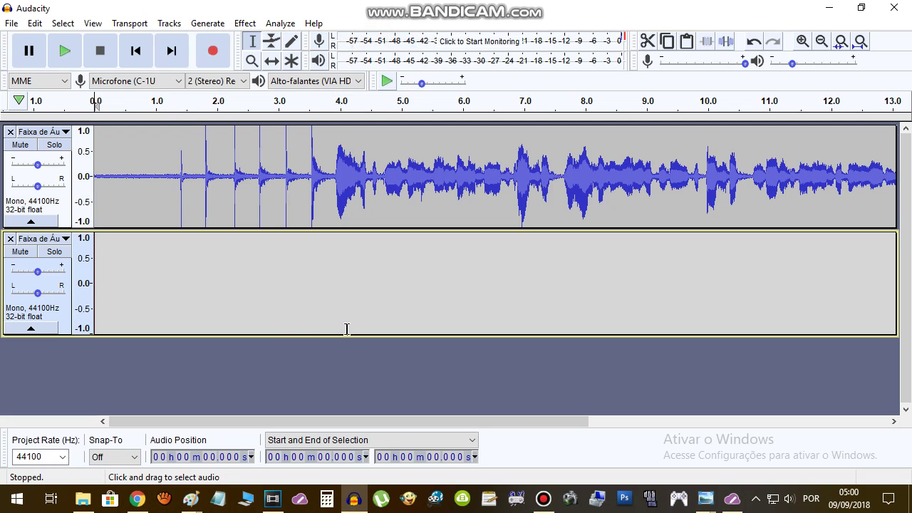
click(104, 256)
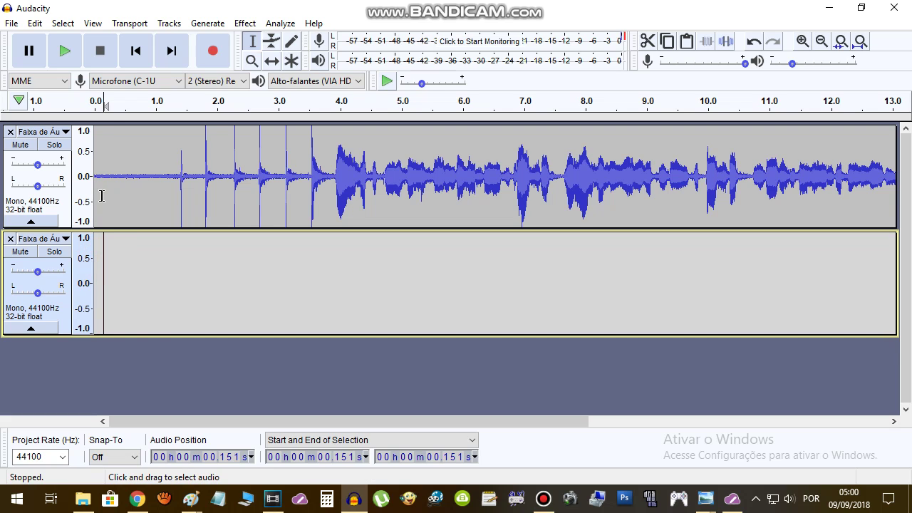
click(214, 54)
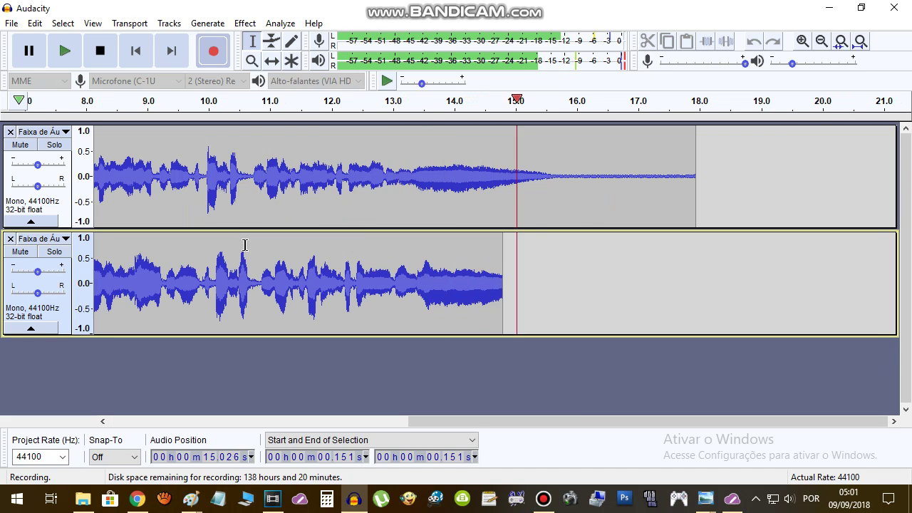
click(101, 52)
drag(462, 420, 120, 420)
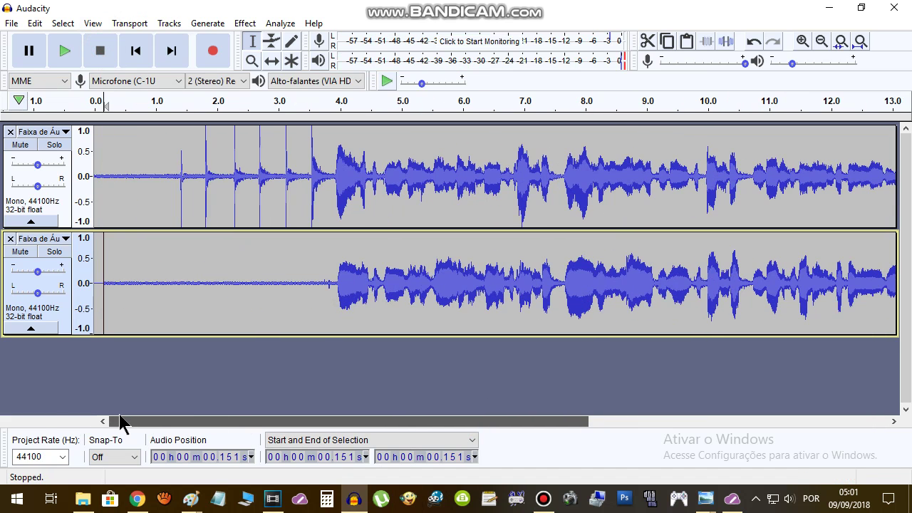
Shift the second track's recording later in time so that it starts at about 0.8 s
click(271, 61)
drag(304, 298, 411, 273)
drag(263, 289, 256, 286)
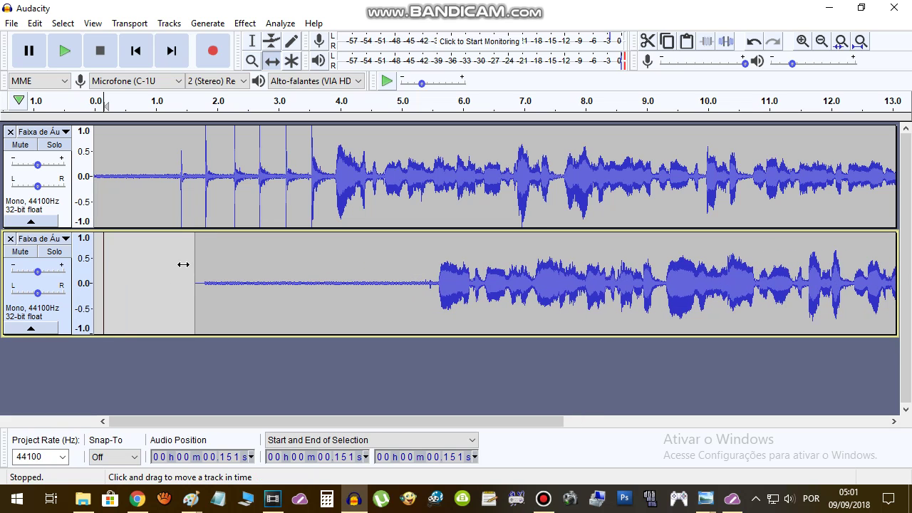
drag(356, 266, 313, 271)
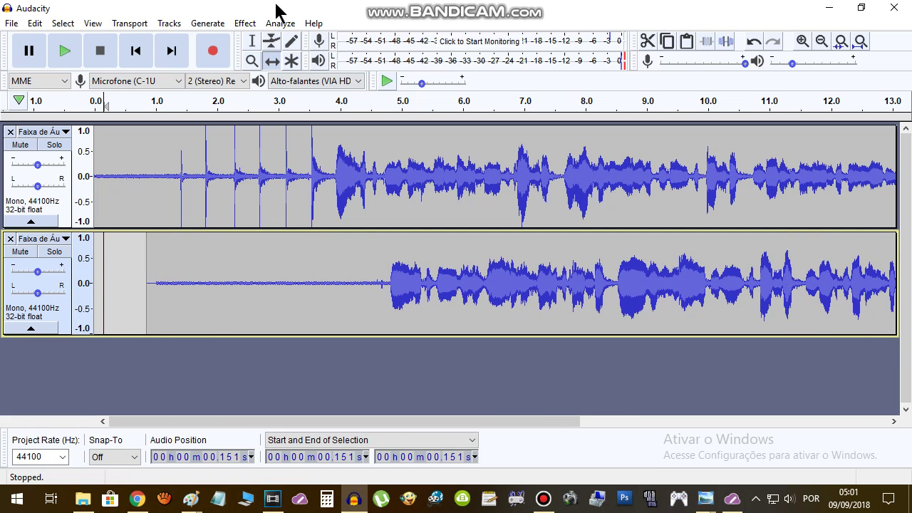
Play both tracks from about 3.7 s to check how the shifted take sounds against the first
click(252, 41)
click(320, 263)
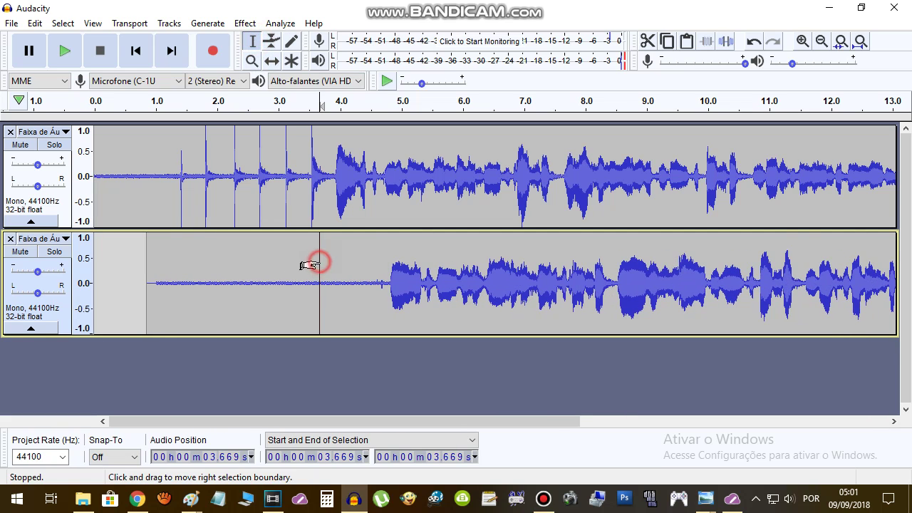
key(space)
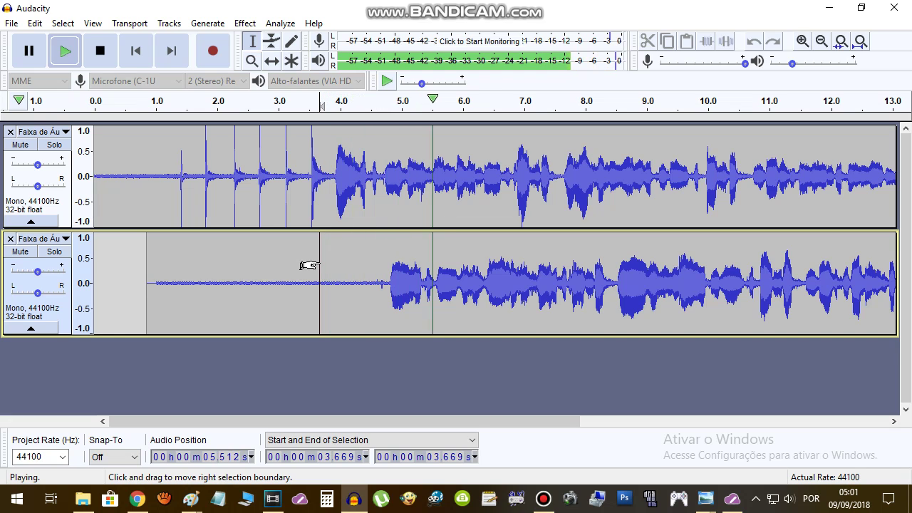
click(101, 50)
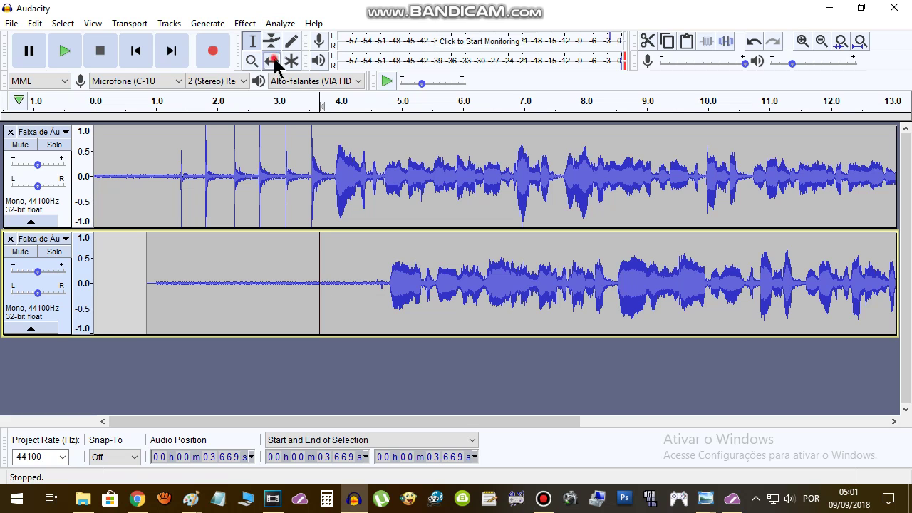
Shift the second track's recording earlier until its onset lines up with the first track's near 3.9 s, and play both from about 3.1 s
drag(422, 282, 367, 287)
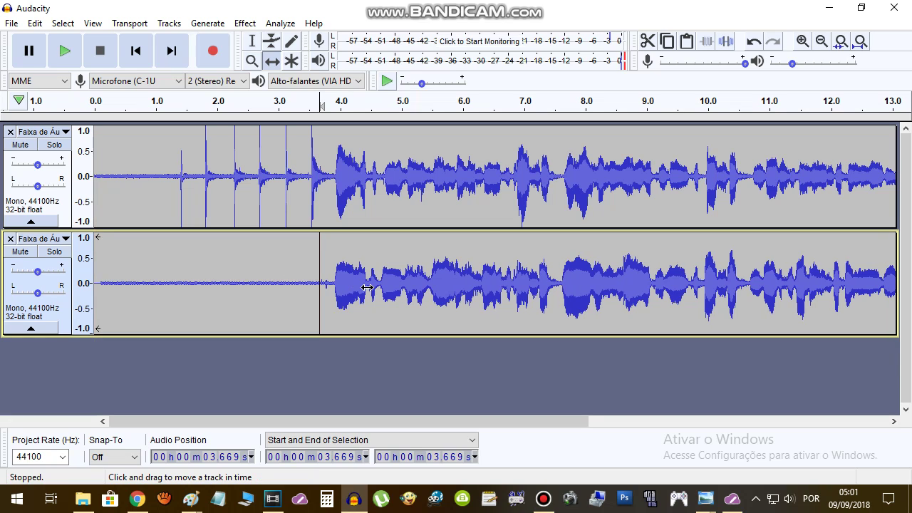
click(253, 41)
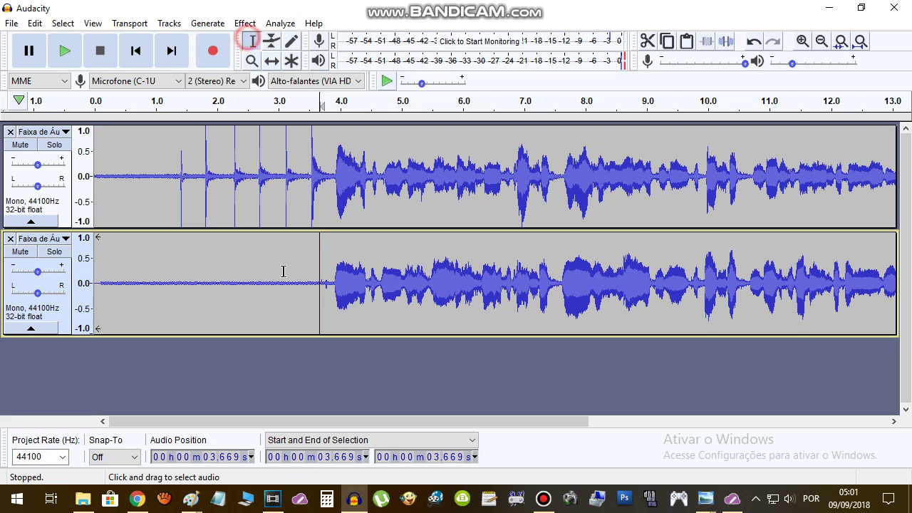
click(286, 265)
key(space)
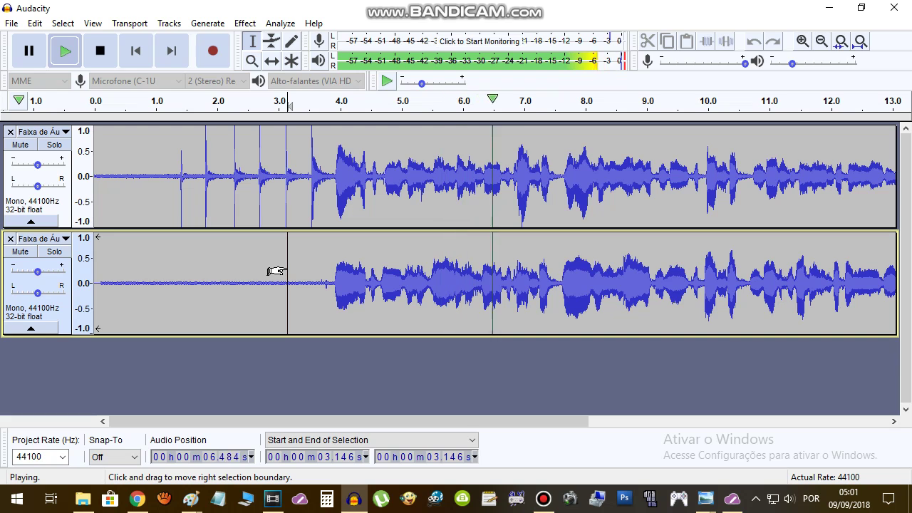
drag(326, 422, 525, 432)
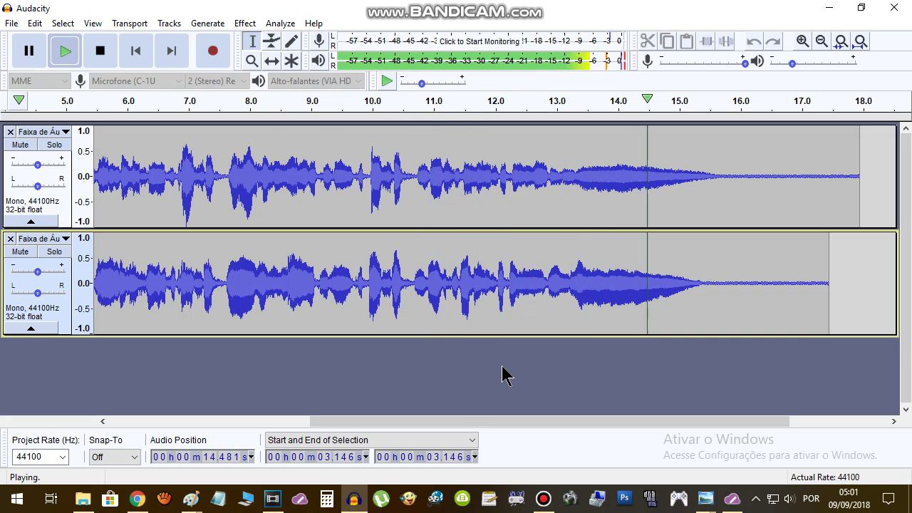
key(space)
Play both tracks from about 3.8 s and set the system speaker volume to 49
drag(458, 423, 233, 428)
click(328, 278)
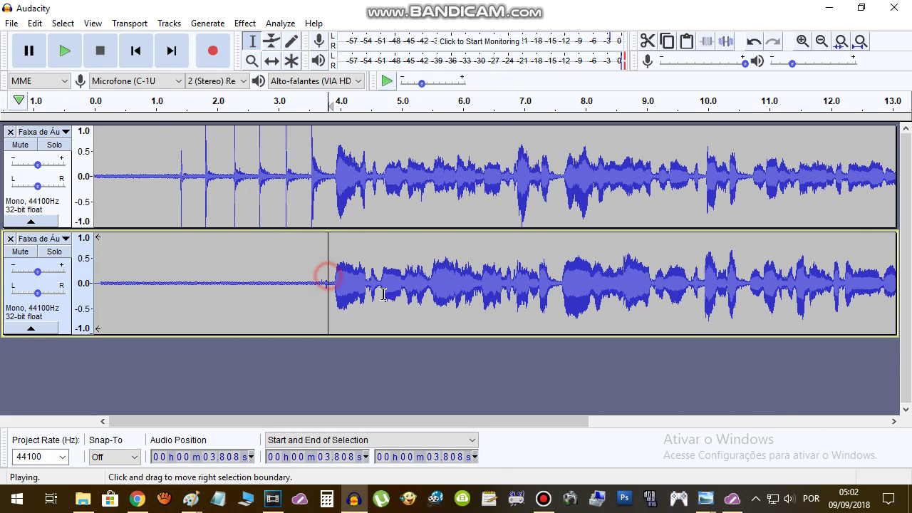
key(space)
click(789, 498)
drag(743, 464, 755, 467)
scroll(755, 467, up, 5)
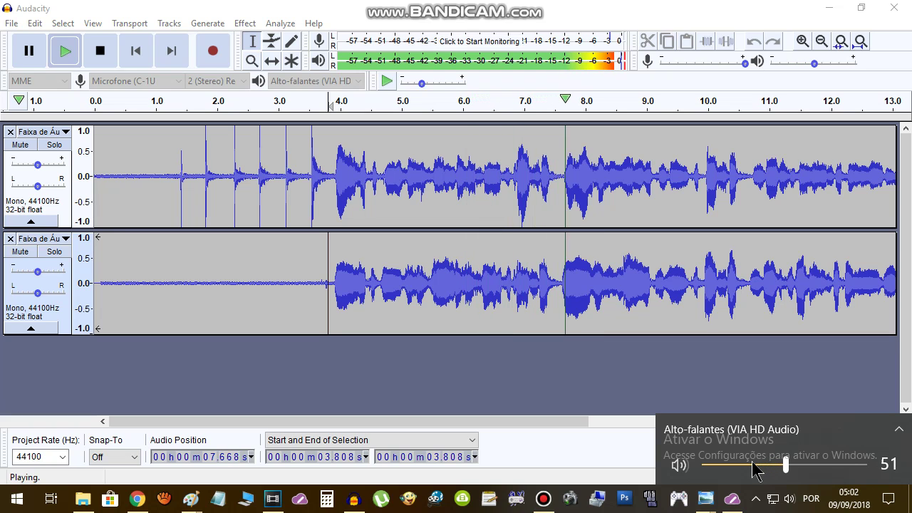
scroll(754, 464, down, 1)
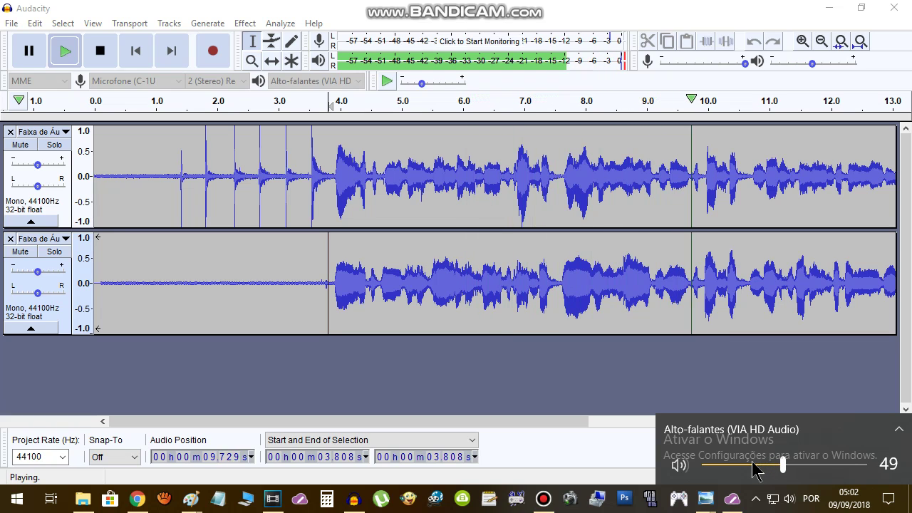
click(643, 289)
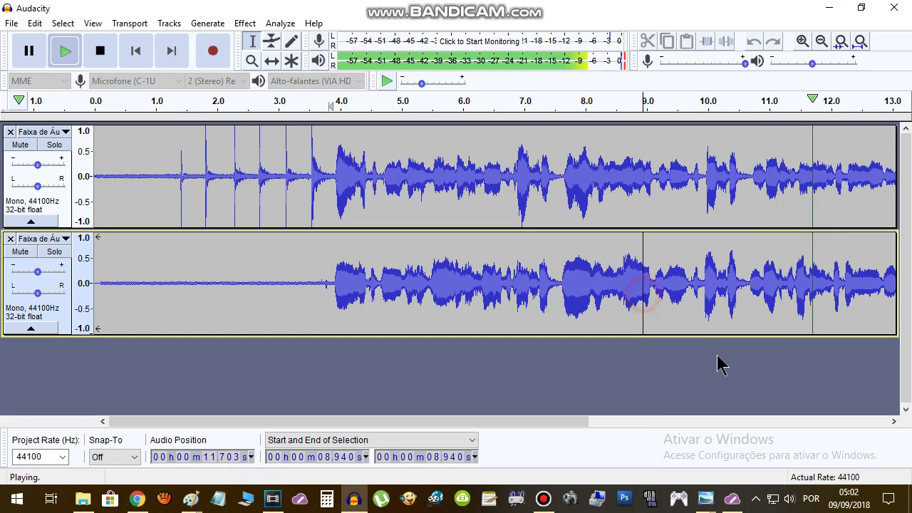
Zoom out until both recordings fit on the timeline and briefly play them from about 3.2 s
key(ctrl+3)
key(ctrl+3)
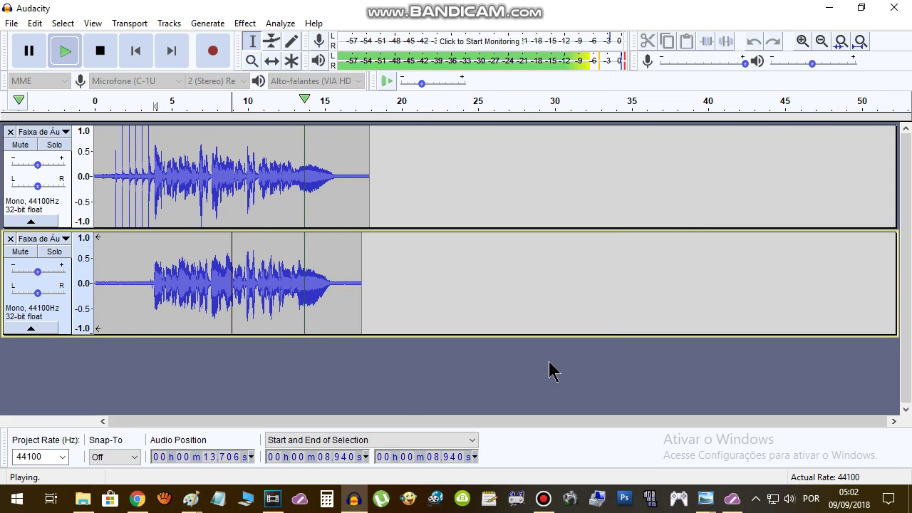
key(ctrl+1)
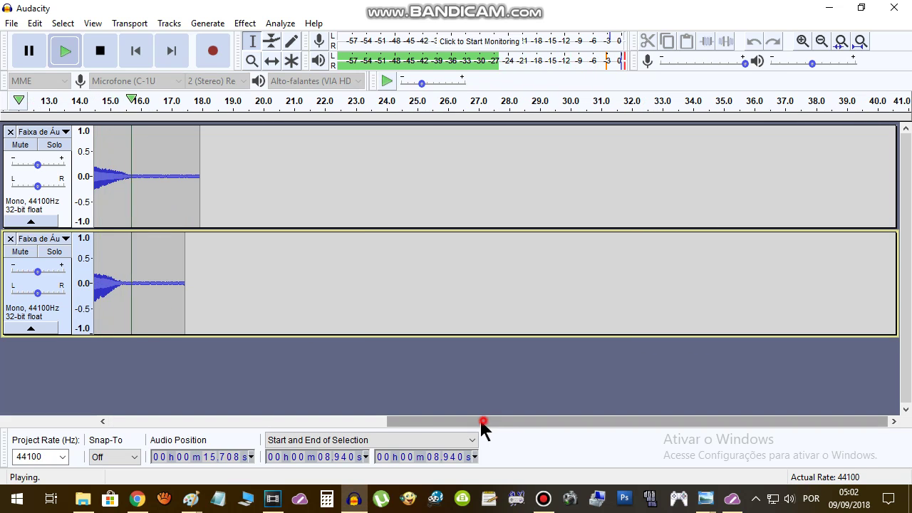
drag(484, 424, 164, 422)
click(190, 199)
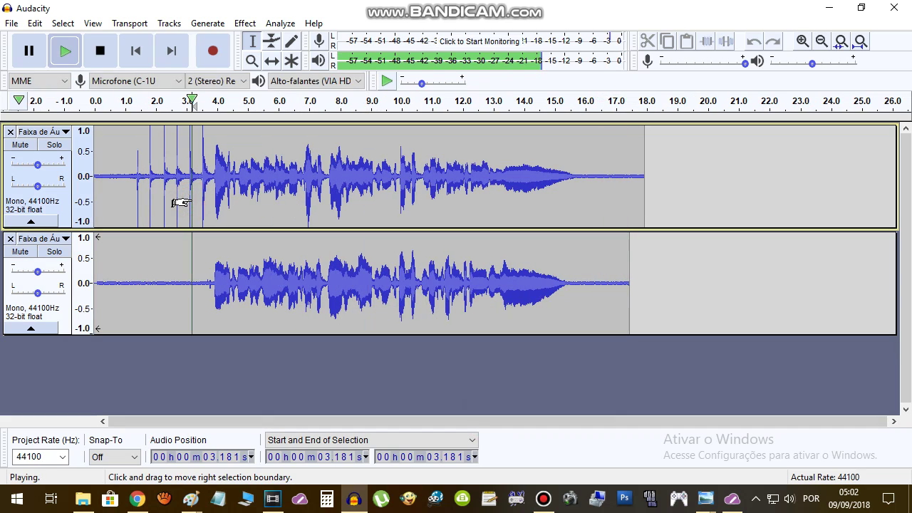
key(space)
drag(213, 192, 22, 182)
click(169, 24)
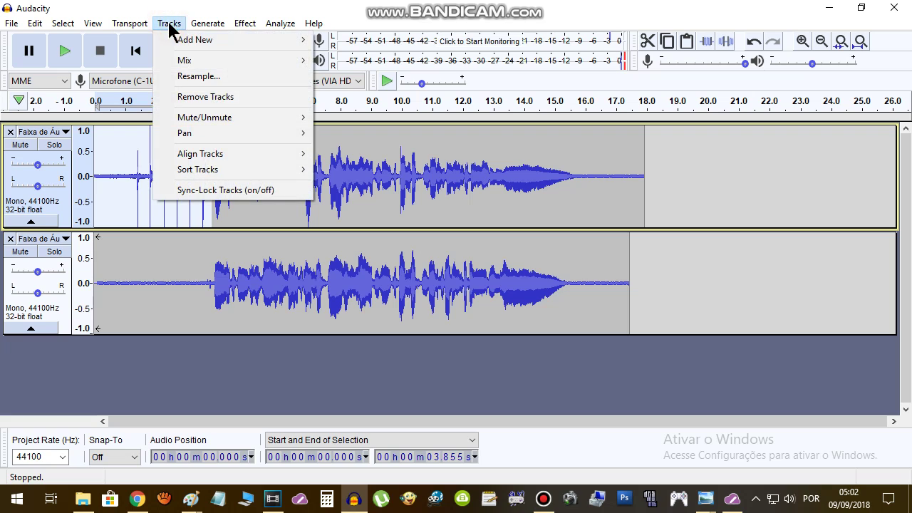
click(213, 24)
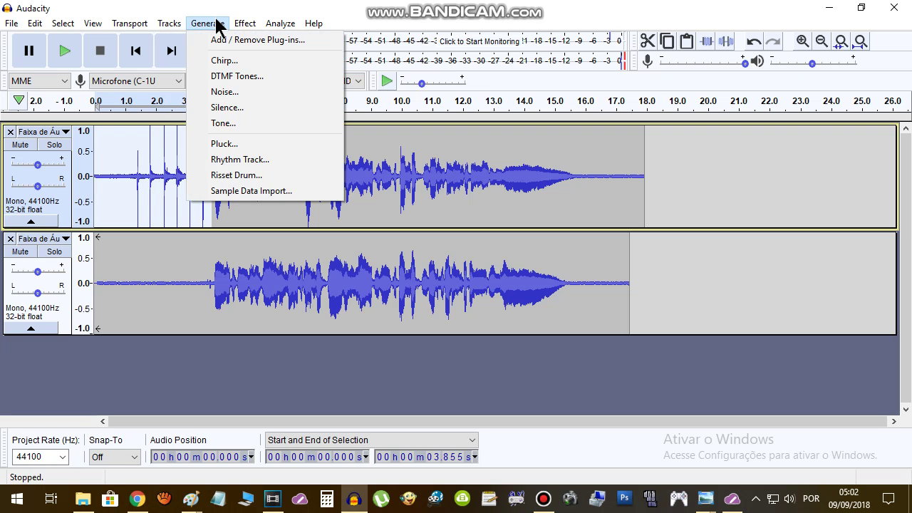
click(239, 107)
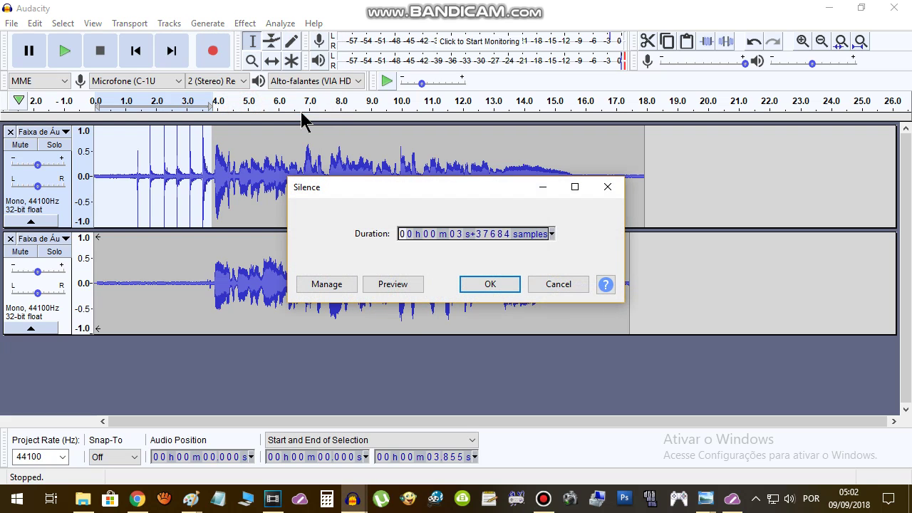
click(567, 284)
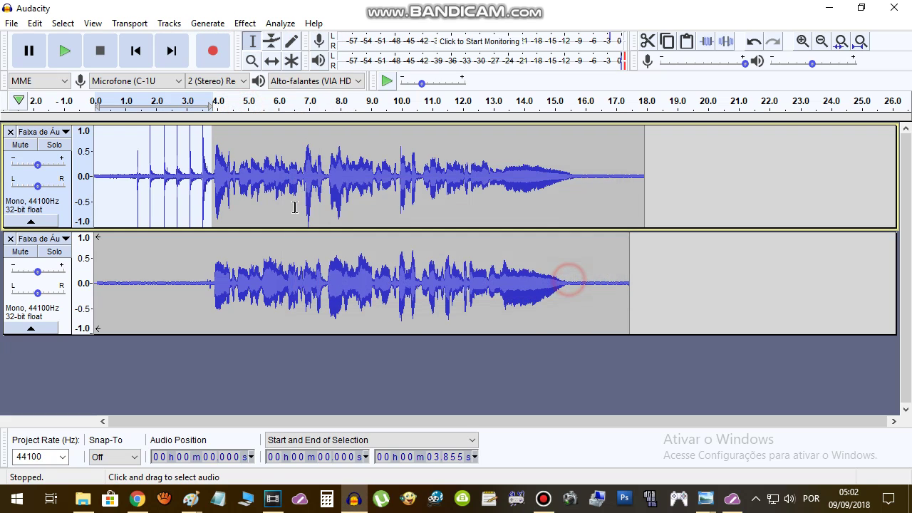
mouse_move(207, 176)
mouse_down()
mouse_move(118, 179)
mouse_move(217, 178)
mouse_up()
click(285, 171)
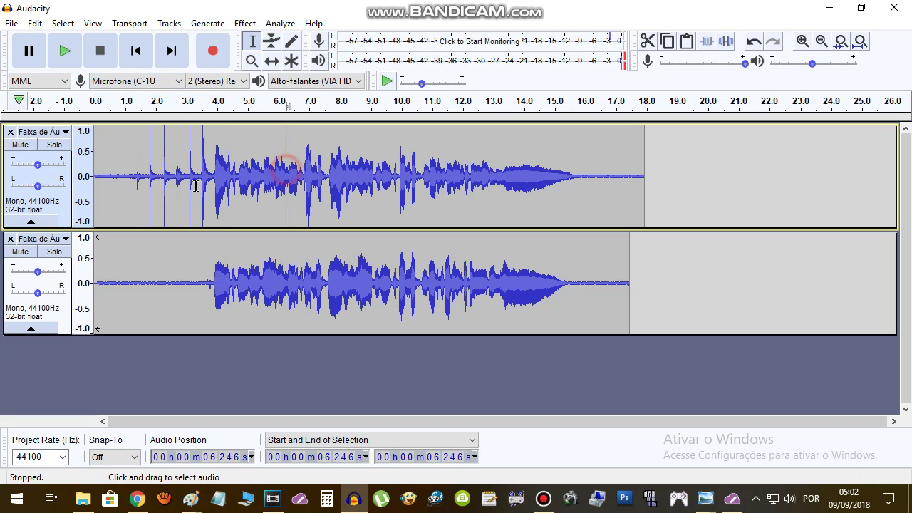
Delete the lead-in before the onset, from 0 to about 3.86 s, in the first track and the matching stretch in the second
click(213, 176)
key(shift+Home)
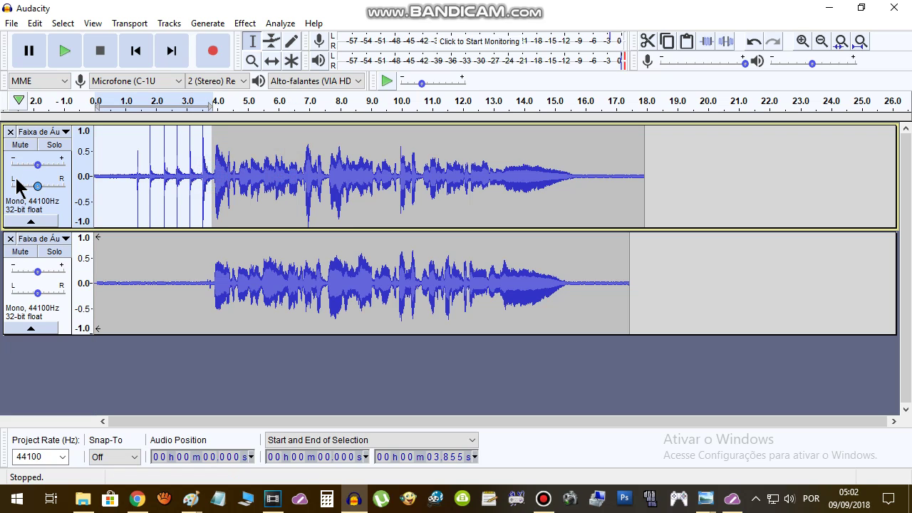
key(Delete)
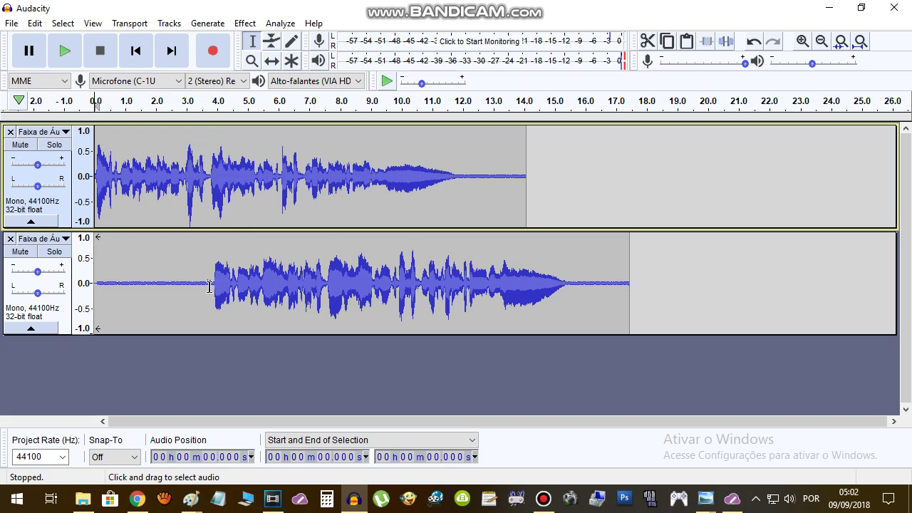
drag(211, 283, 78, 299)
key(Delete)
Play both trimmed tracks from the start to check their alignment
key(space)
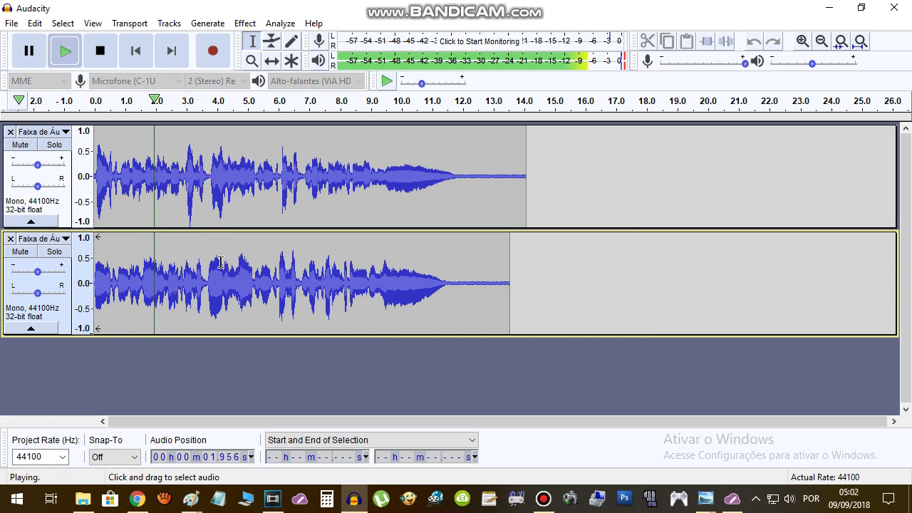
ctrl+scroll(163, 265, up, 5)
ctrl+scroll(164, 265, down, 2)
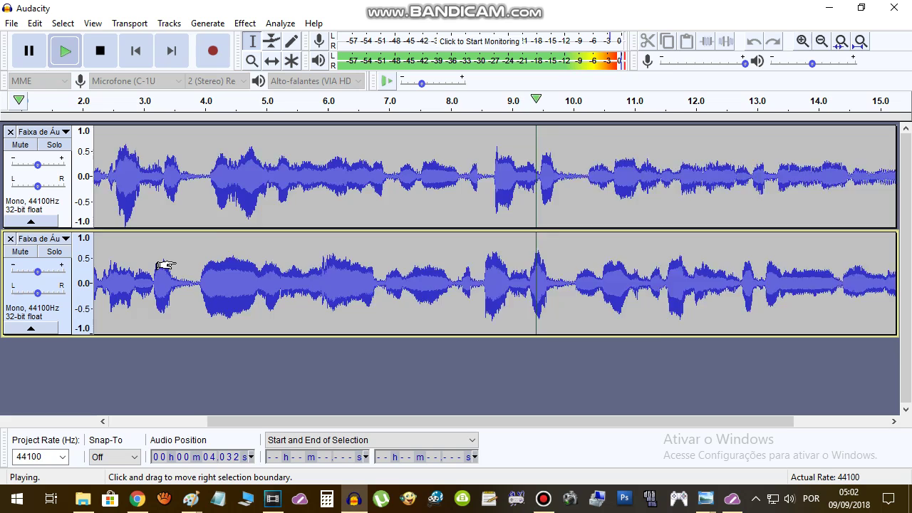
Stop playback and shift the second track to the right so its onset lines up with the first track's at about 6.13 s
ctrl+scroll(164, 265, down, 3)
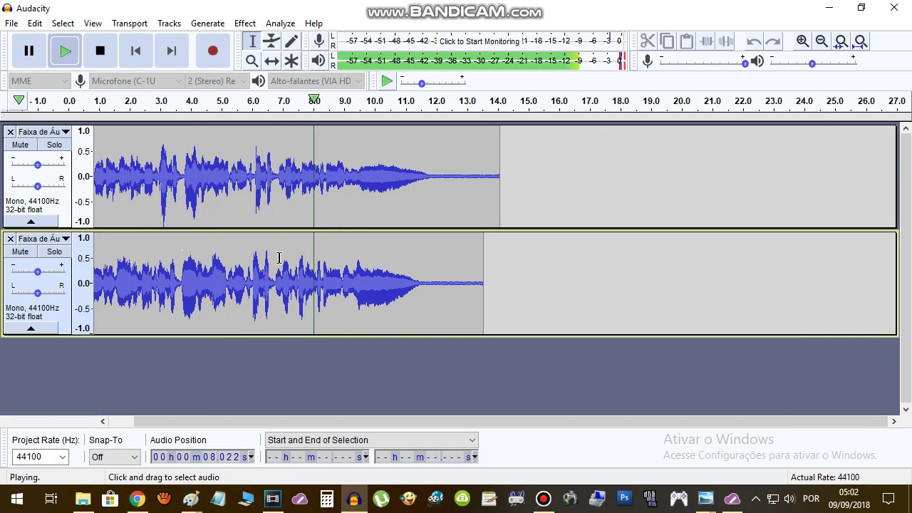
click(253, 220)
key(space)
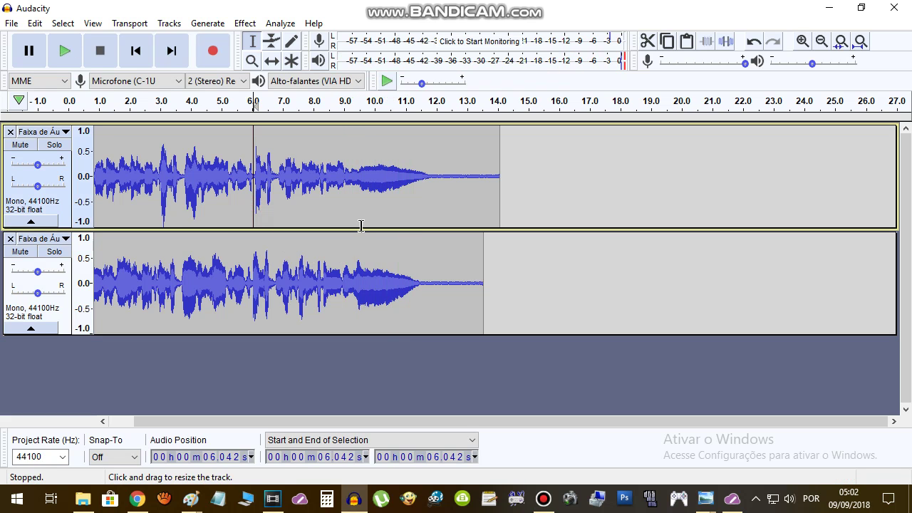
scroll(341, 228, up, 2)
scroll(342, 228, up, 2)
drag(616, 422, 437, 368)
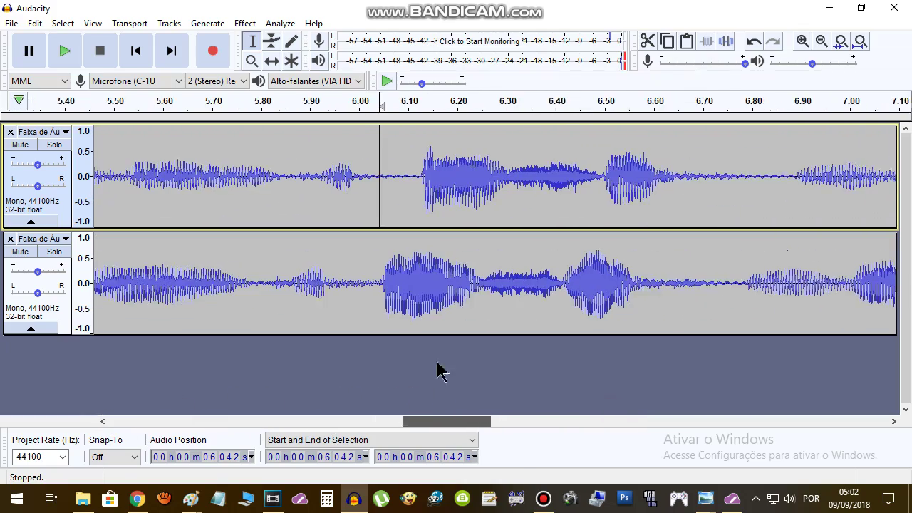
click(272, 61)
drag(407, 282, 445, 283)
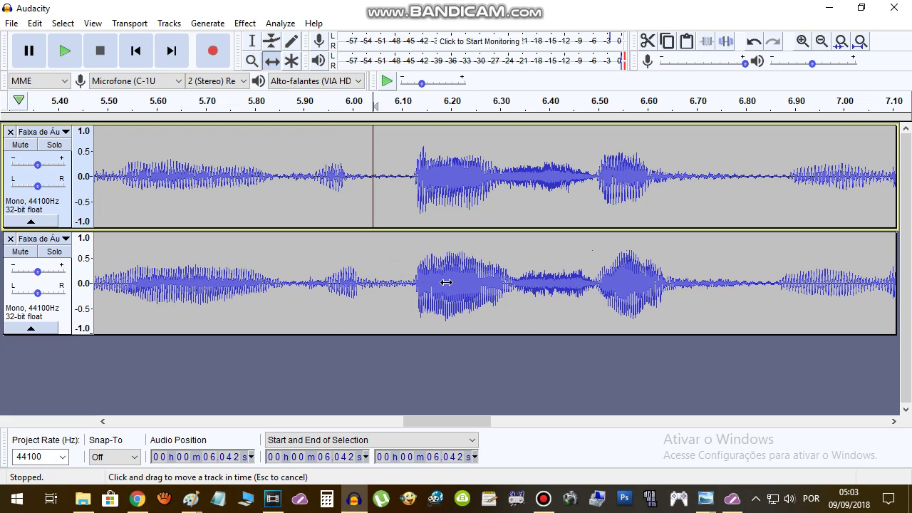
Play both tracks from about 6.04 s to the end to check the corrected alignment
key(space)
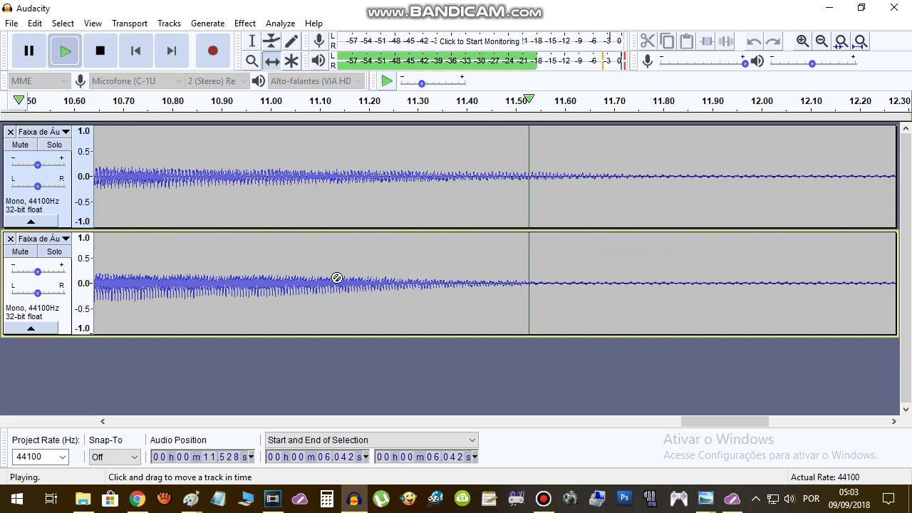
click(821, 42)
click(821, 41)
click(820, 41)
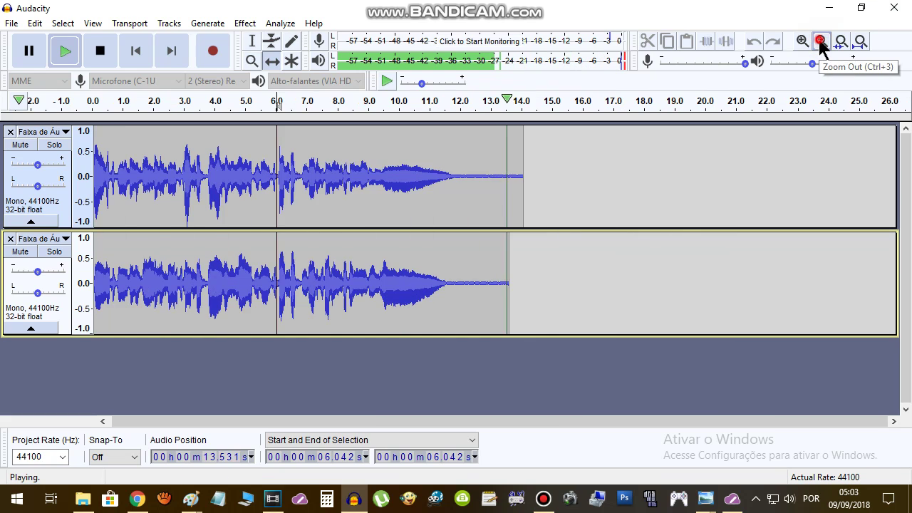
click(820, 41)
click(820, 41)
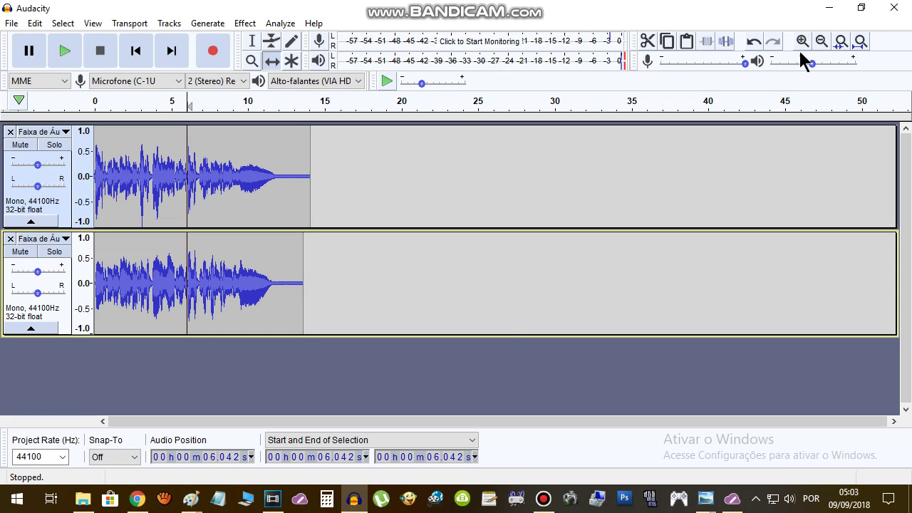
Play the realigned tracks together from 0 s through to the end to check their sync
click(803, 41)
click(802, 41)
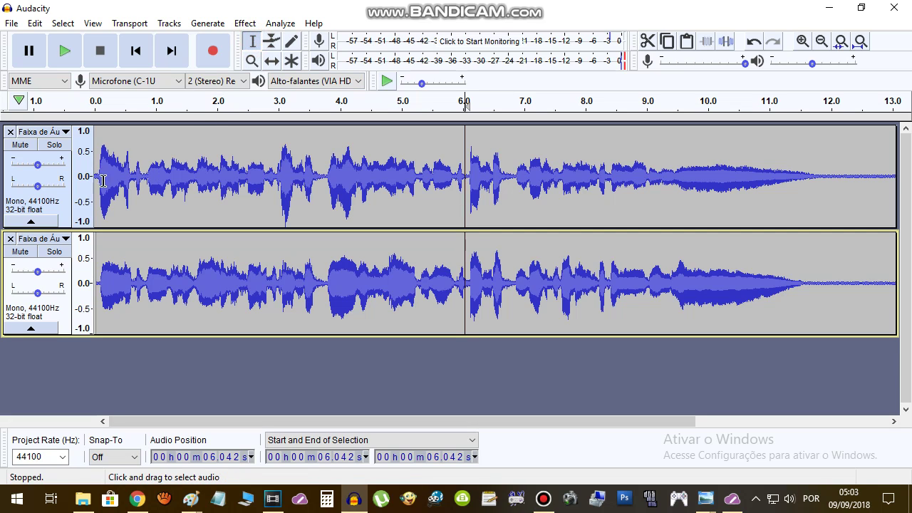
click(94, 176)
key(space)
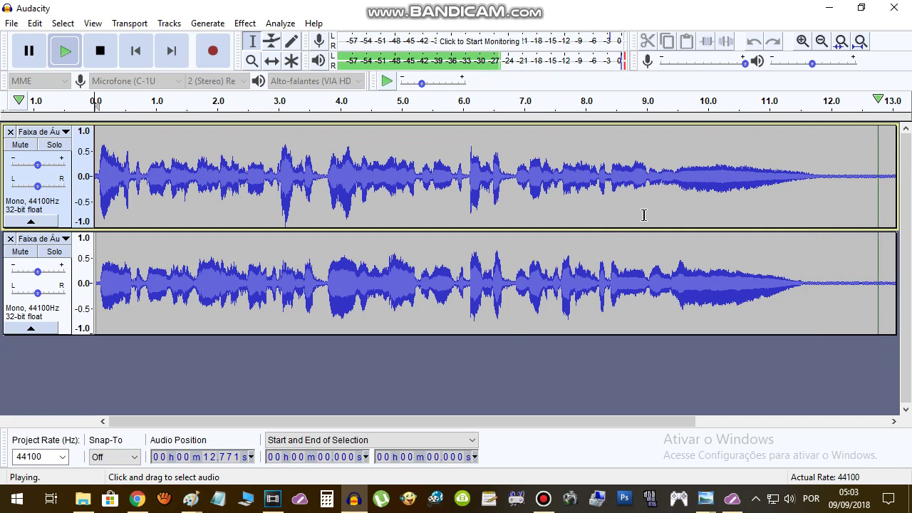
click(14, 23)
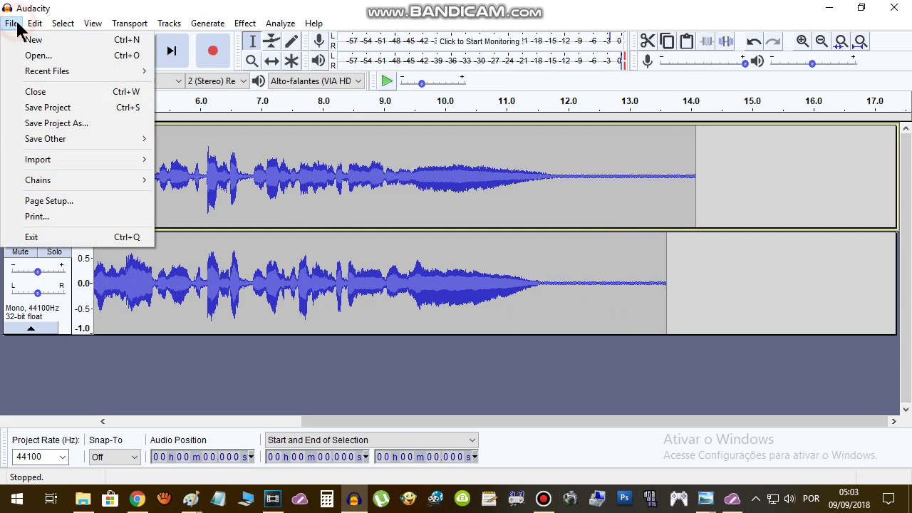
click(68, 159)
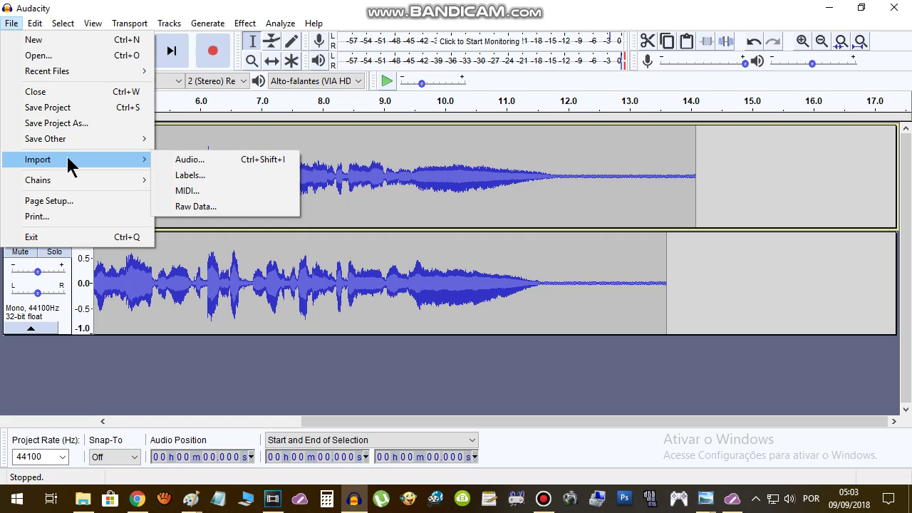
click(232, 8)
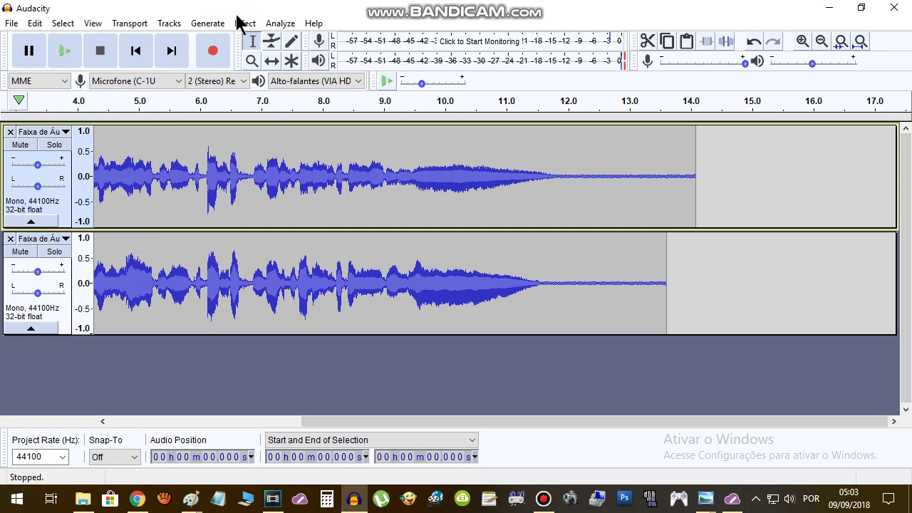
key(ctrl+e)
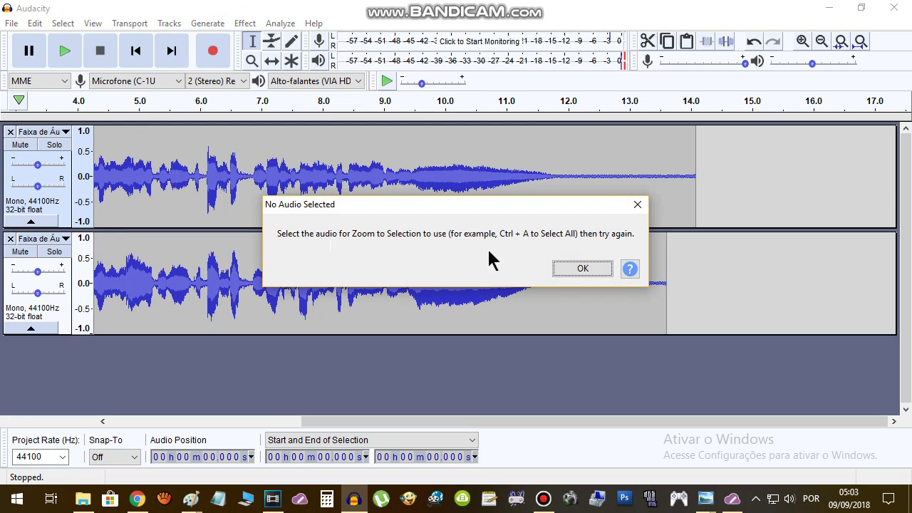
click(636, 203)
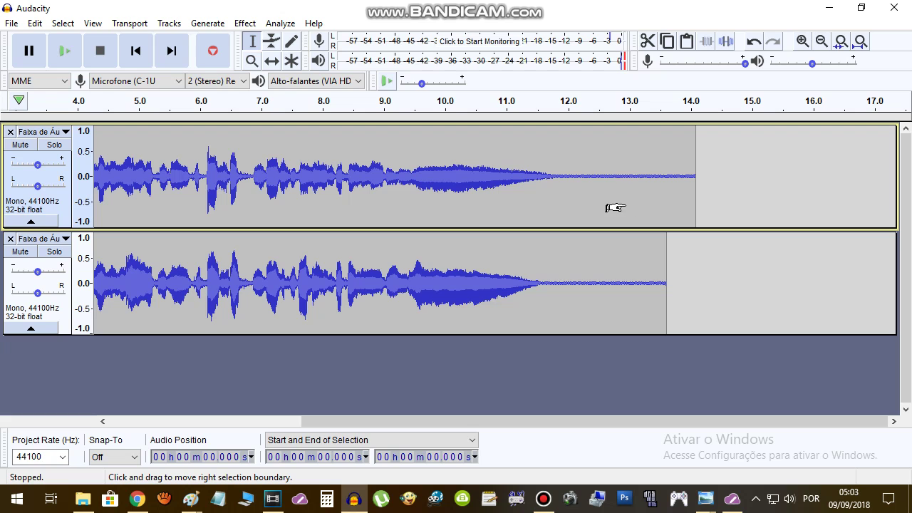
Export the mix to the desktop as test in WAV (Microsoft) signed 16-bit PCM format, accepting the mono mixdown
key(ctrl+shift+e)
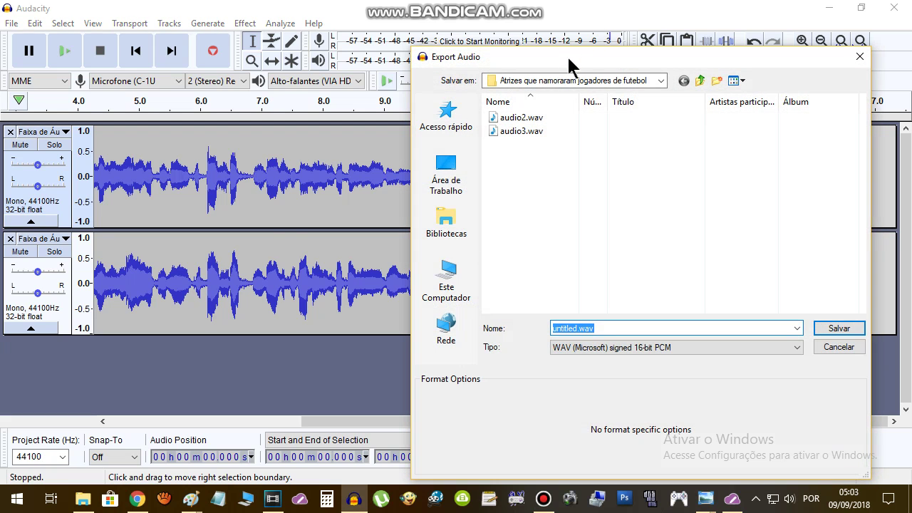
drag(564, 51, 377, 40)
click(257, 168)
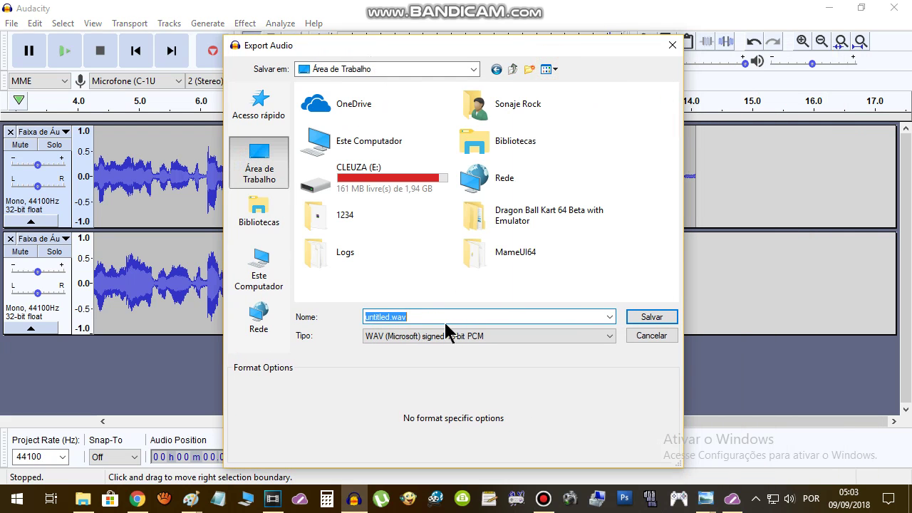
text(test)
click(649, 317)
click(498, 273)
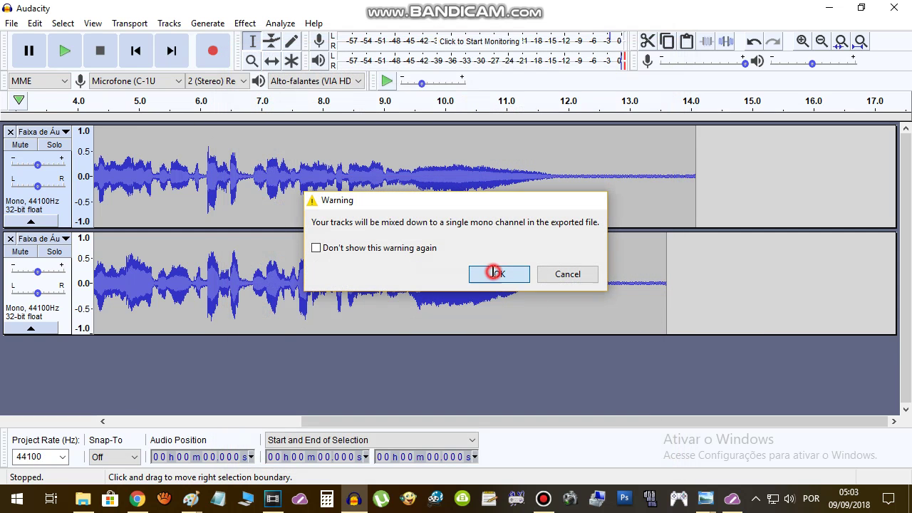
click(570, 380)
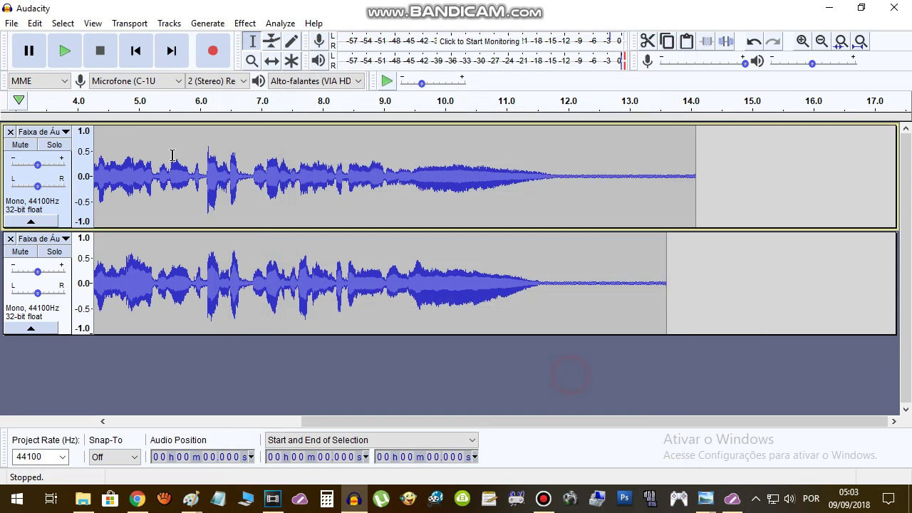
click(34, 24)
mouse_move(15, 24)
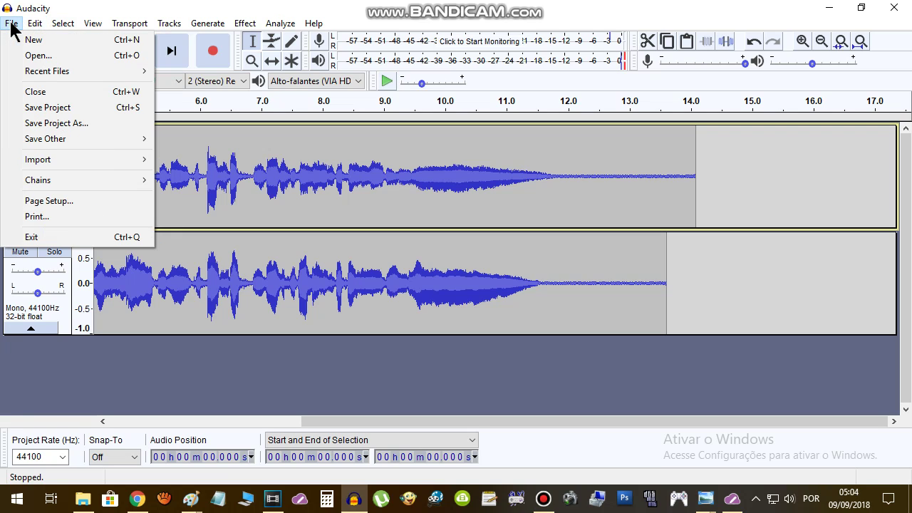
mouse_move(60, 160)
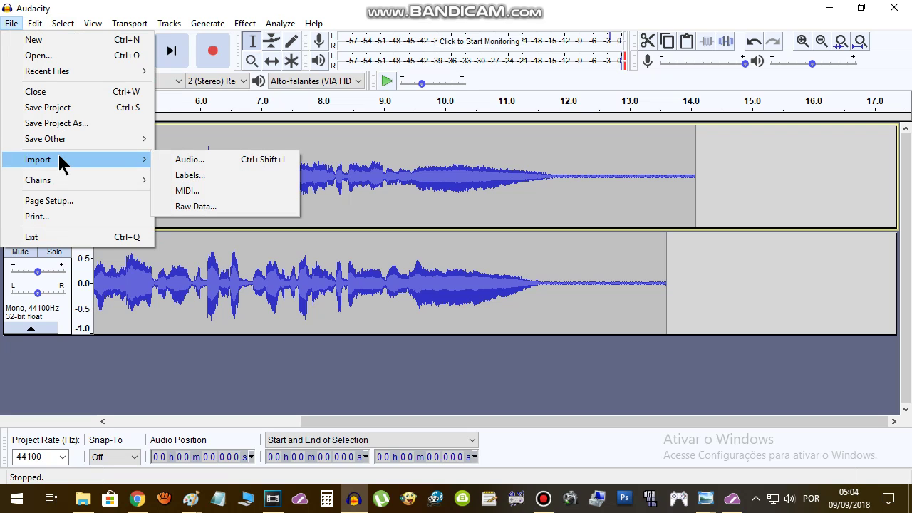
mouse_move(64, 182)
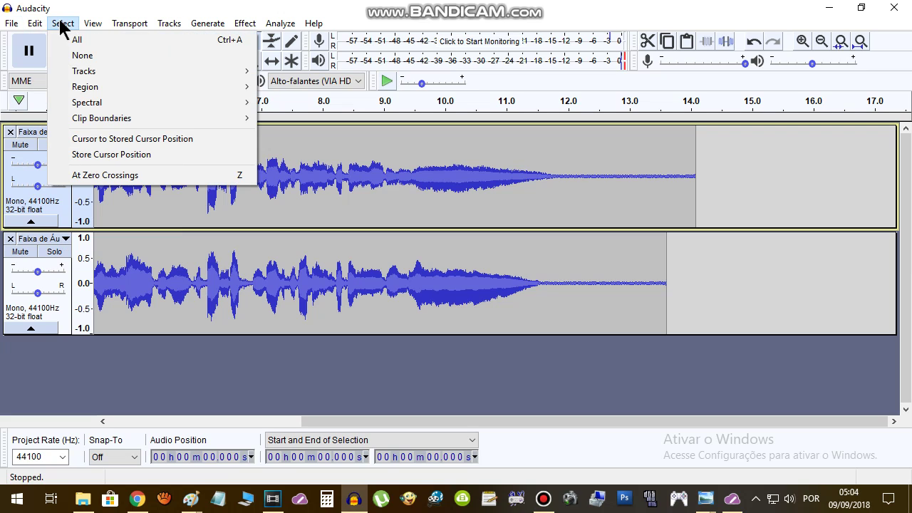
click(118, 7)
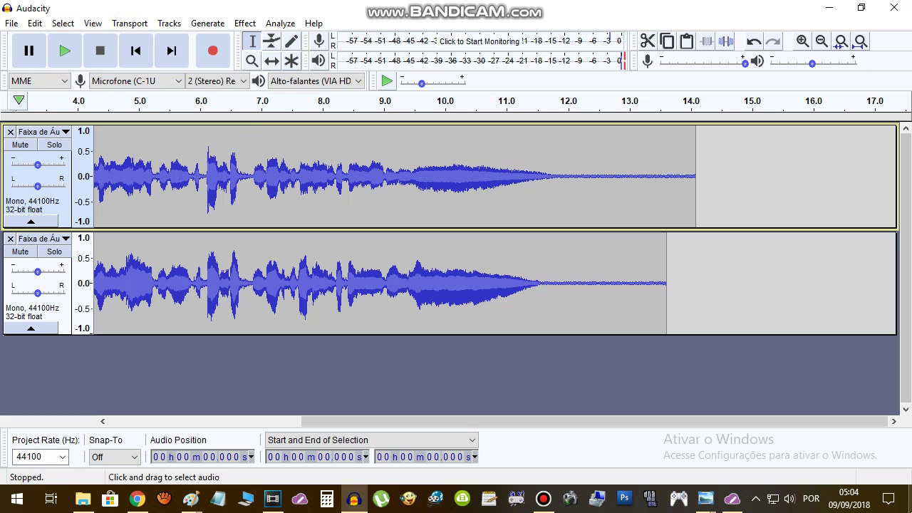
Play the exported test.wav from the desktop in MPC-HC (x64) and return to Audacity
click(906, 504)
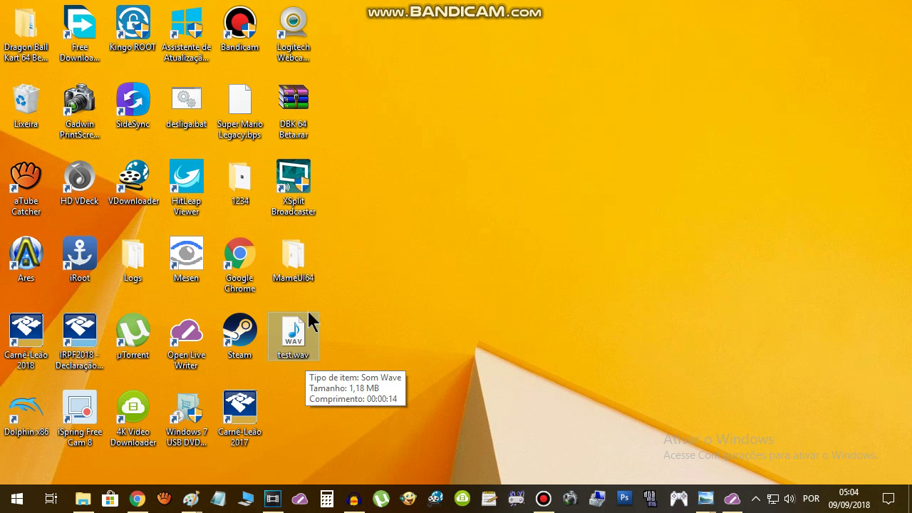
double_click(300, 335)
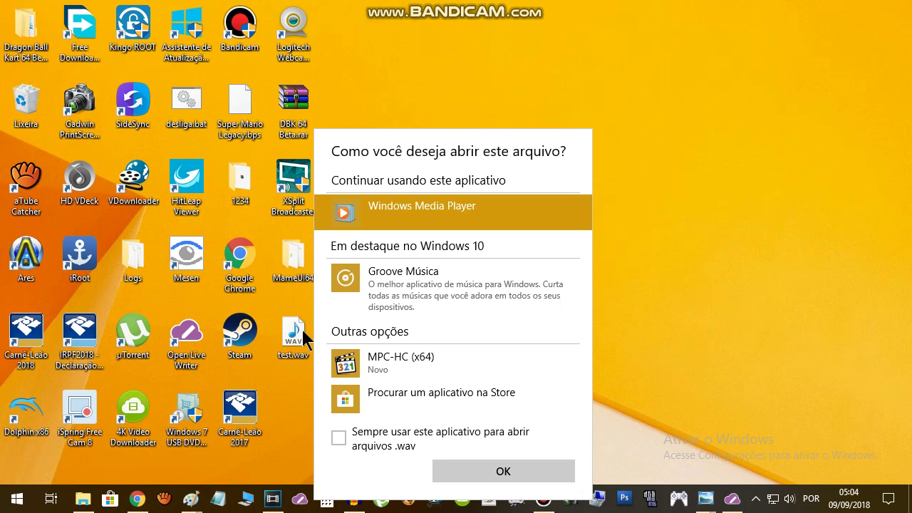
click(399, 364)
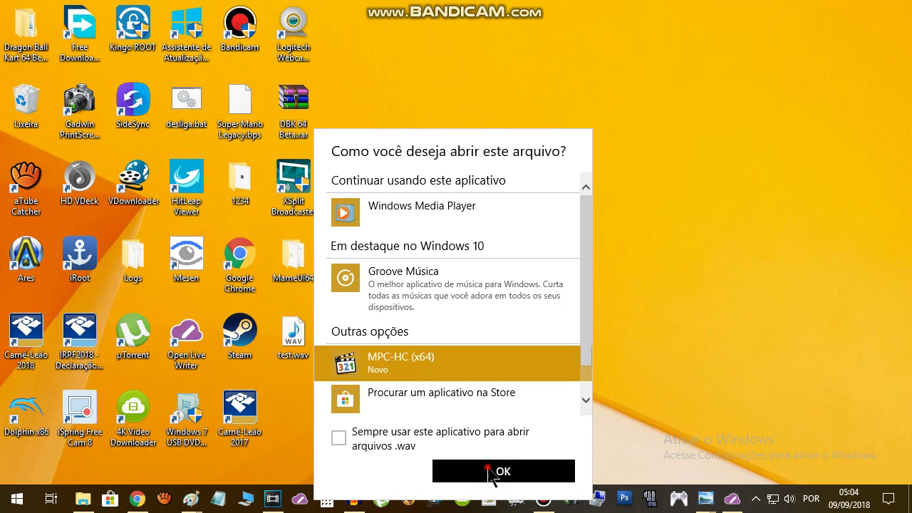
click(492, 471)
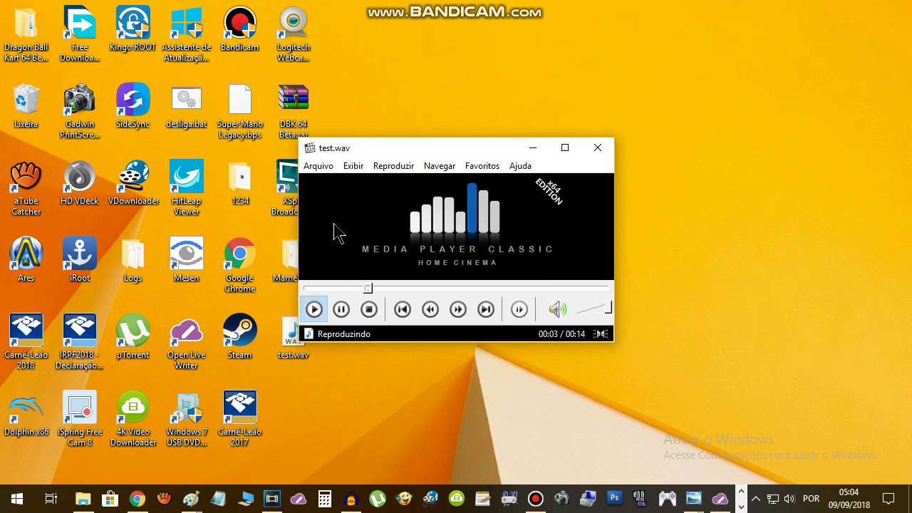
drag(352, 149, 441, 51)
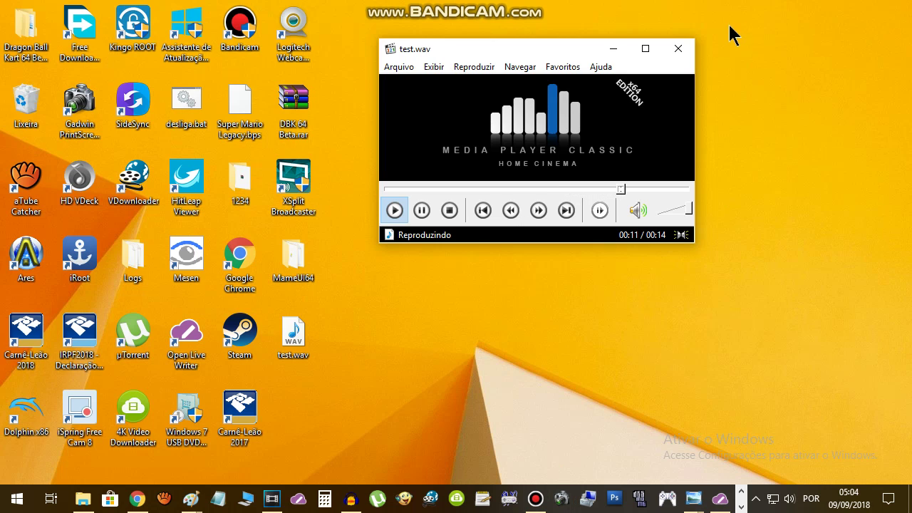
click(671, 51)
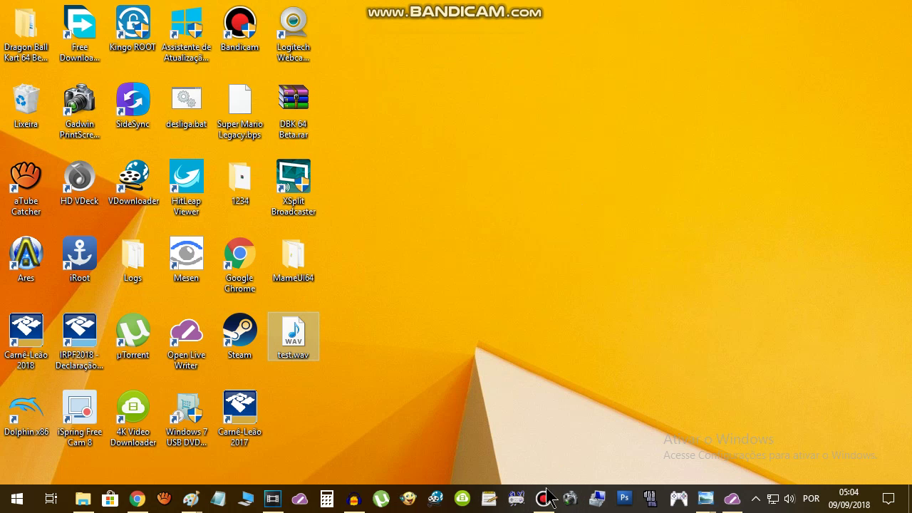
click(352, 500)
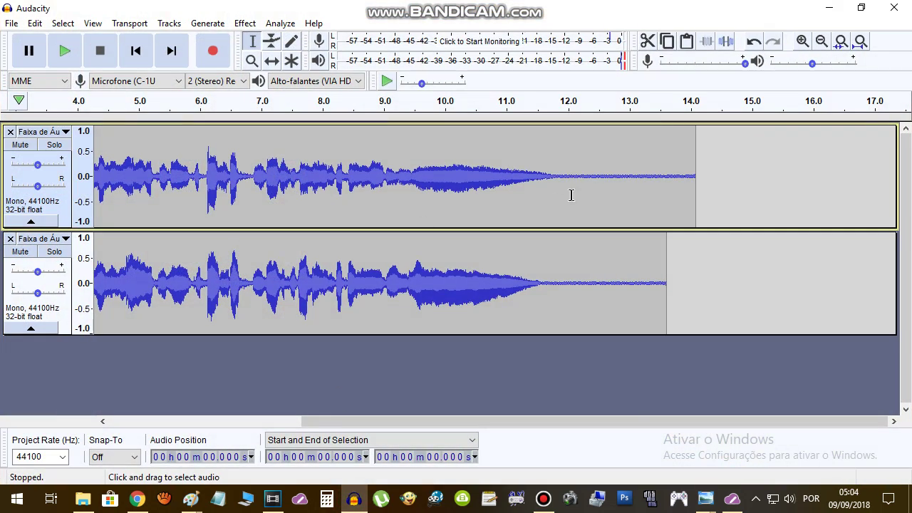